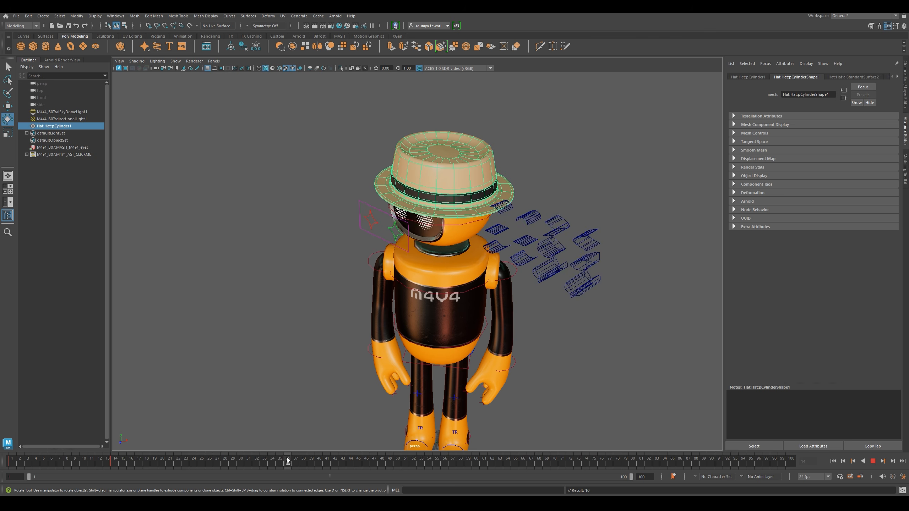
Step: Rotate the hat by hand to follow the head's turn, play the animation, and scrub forward to frame 36
key(Escape)
drag(435, 185, 481, 178)
key(alt+v)
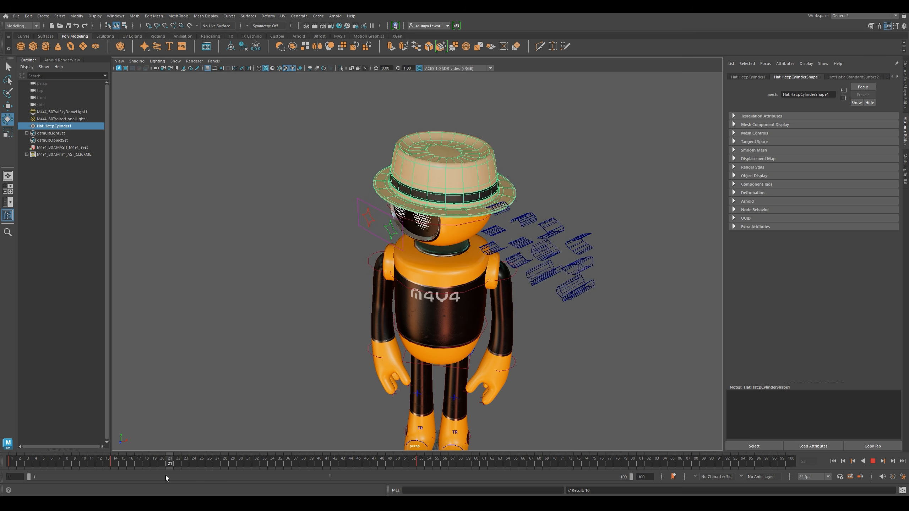
click(139, 463)
drag(150, 462, 287, 462)
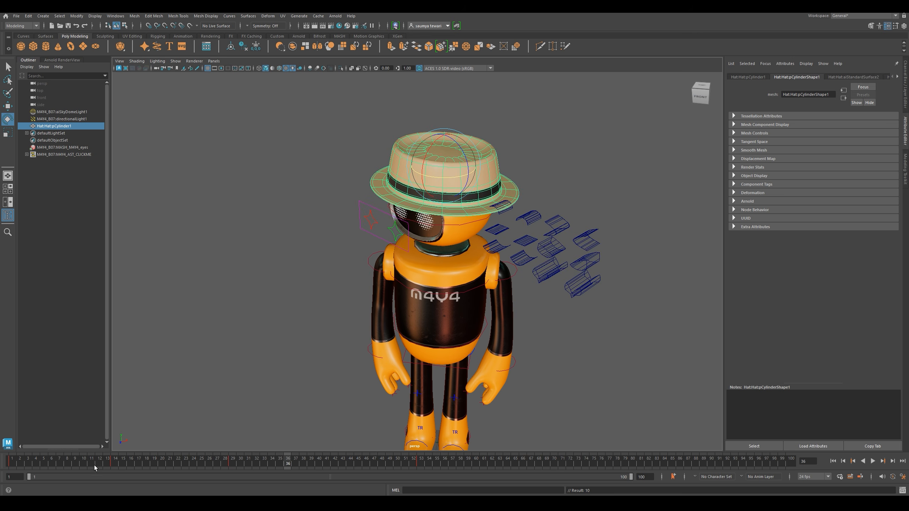
Step: Move the hat down vertically onto the robot's head at frame 86 and play back the hand-keyed animation
key(alt+v)
key(alt+v)
key(w)
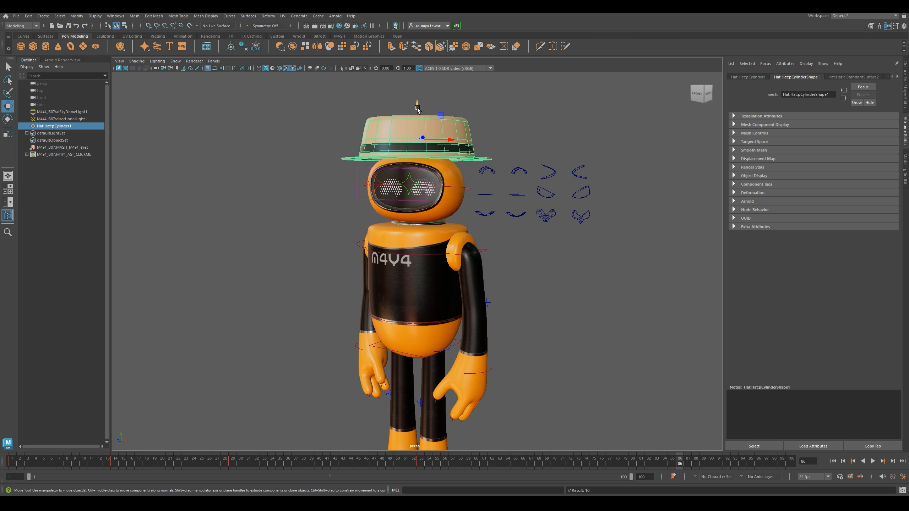
drag(418, 108, 415, 148)
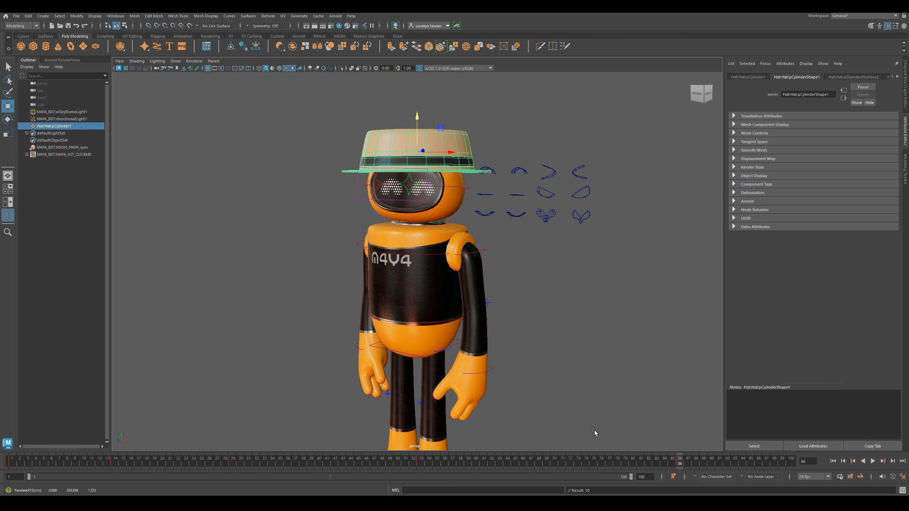
key(alt+v)
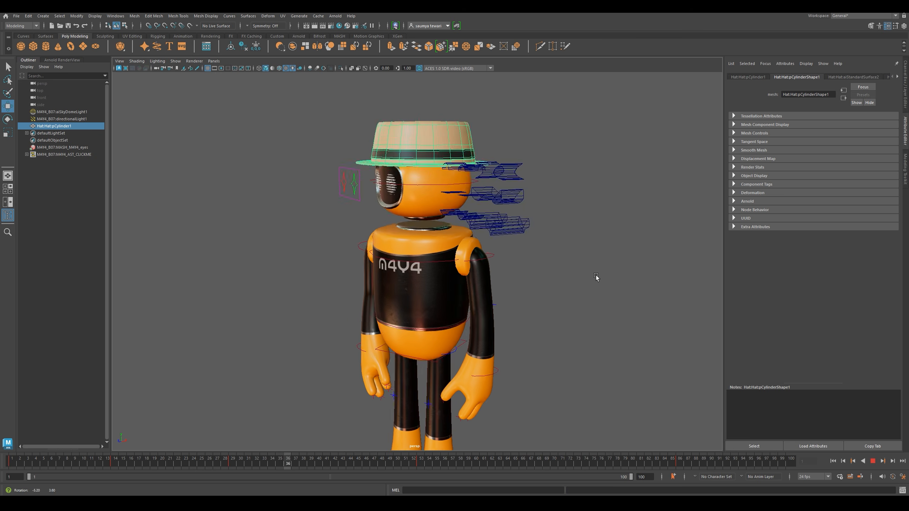
Step: Stop playback, undo the accidental deselection of the hat, and open the timeline's key options at frame 1
click(588, 280)
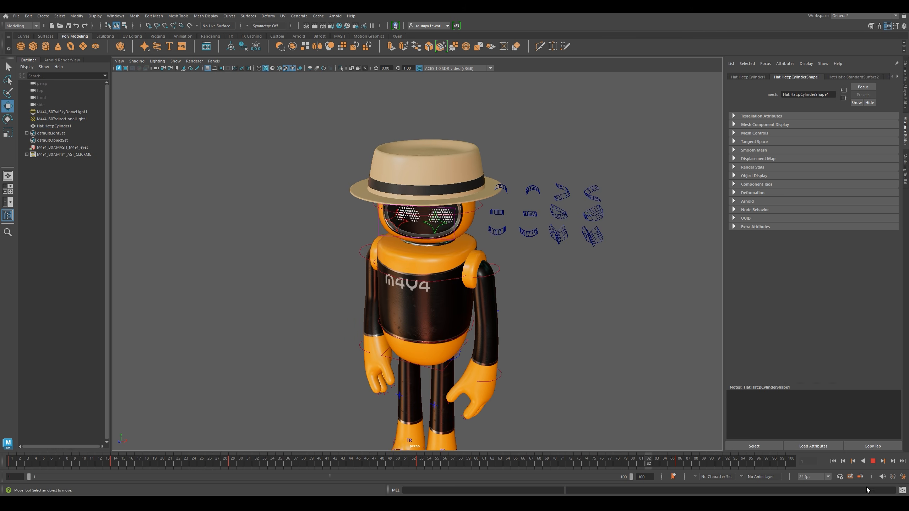
click(873, 461)
key(ctrl+z)
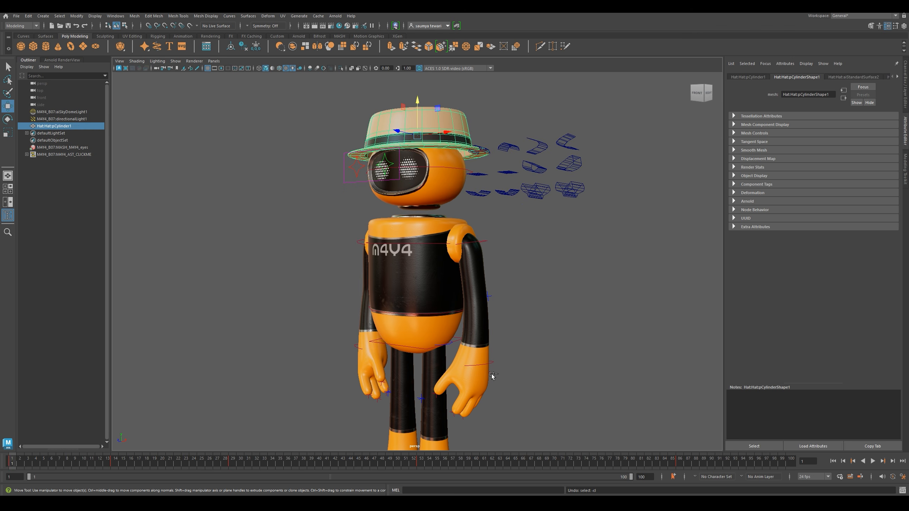
right_click(12, 464)
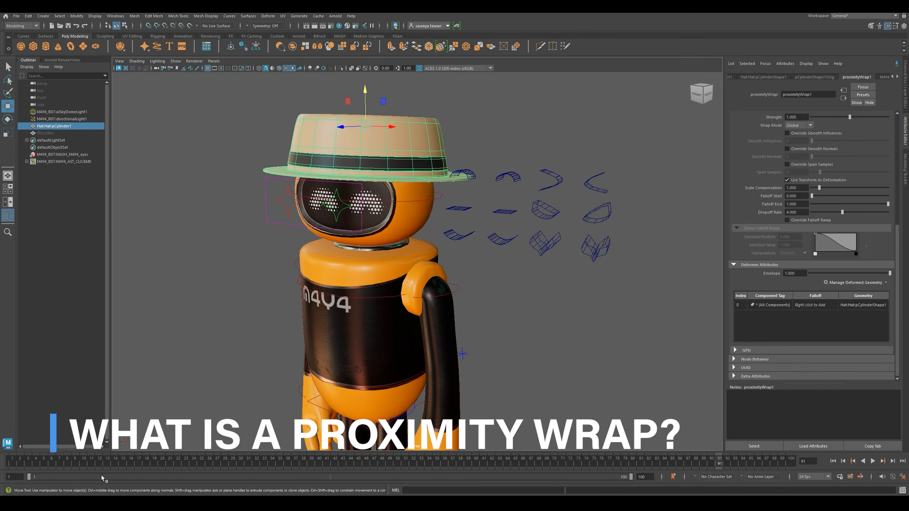
Step: Replay the animation from the first frame and examine from several angles how the wrapped hat follows the head
key(Escape)
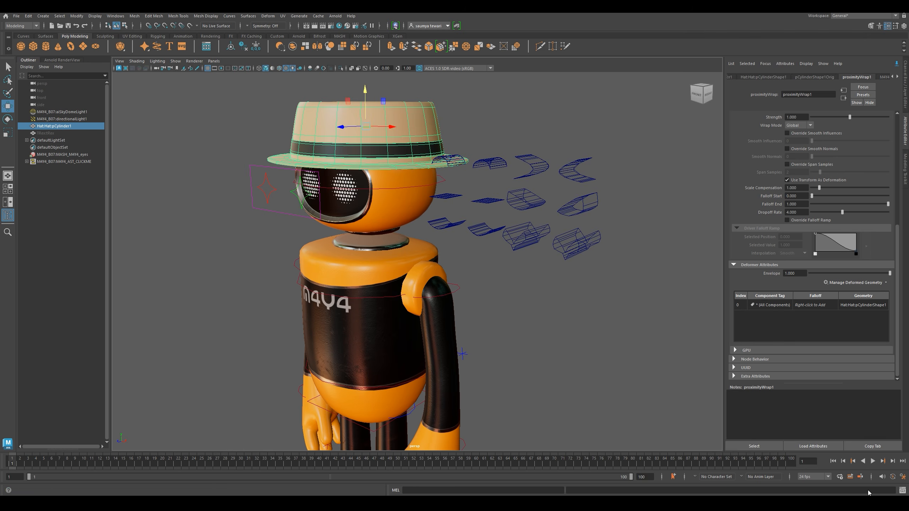
click(872, 462)
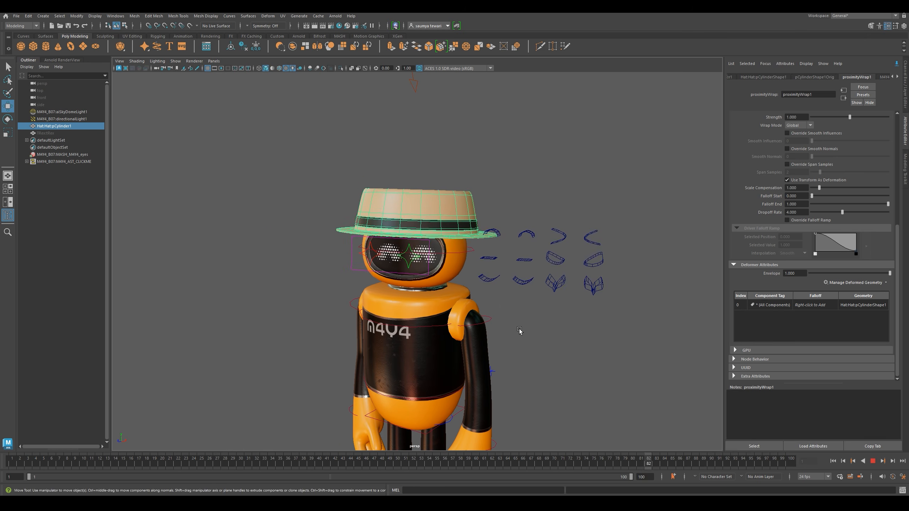
click(833, 461)
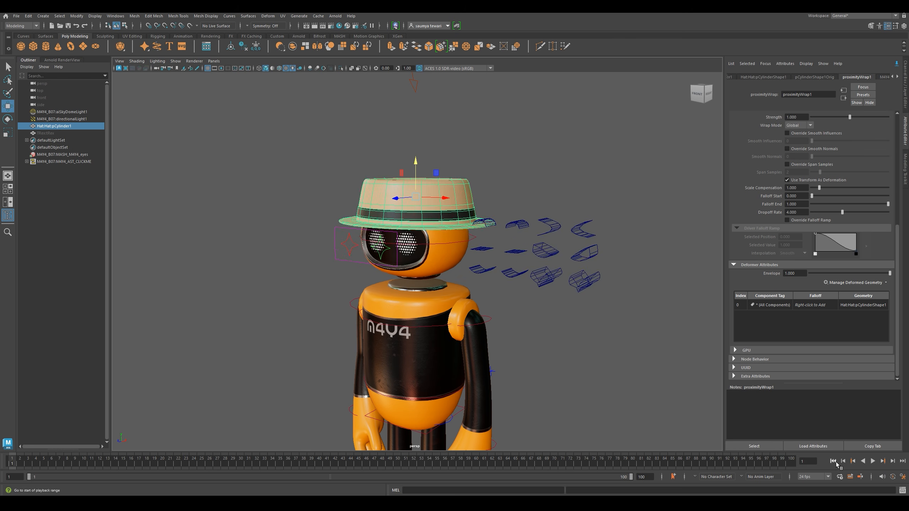
click(873, 461)
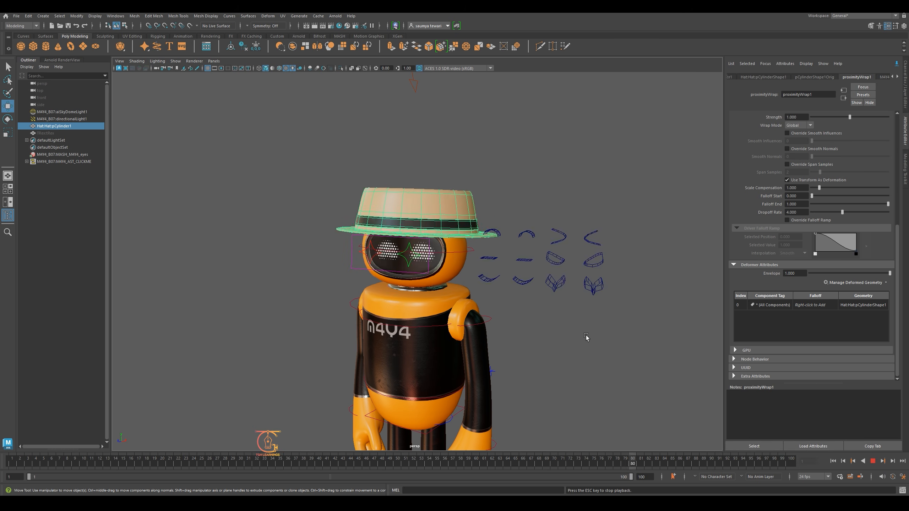
click(873, 461)
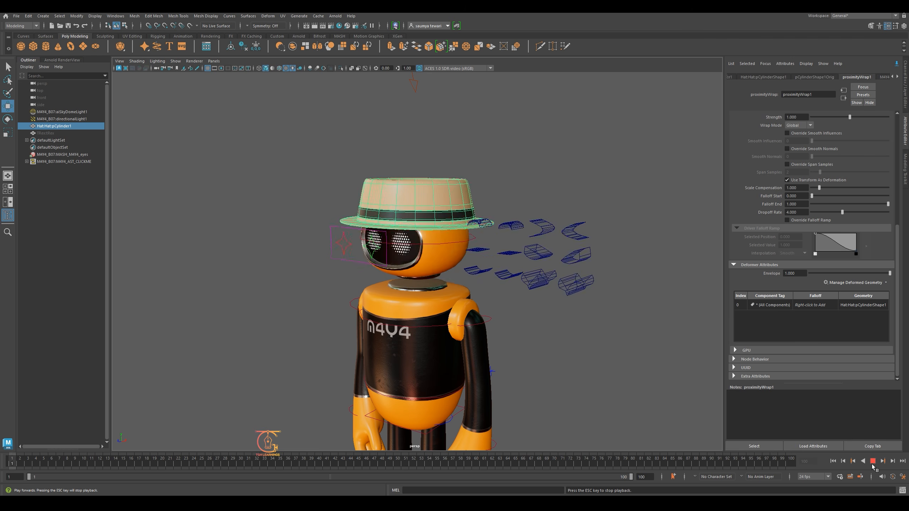
click(873, 462)
alt+drag(372, 308, 446, 308)
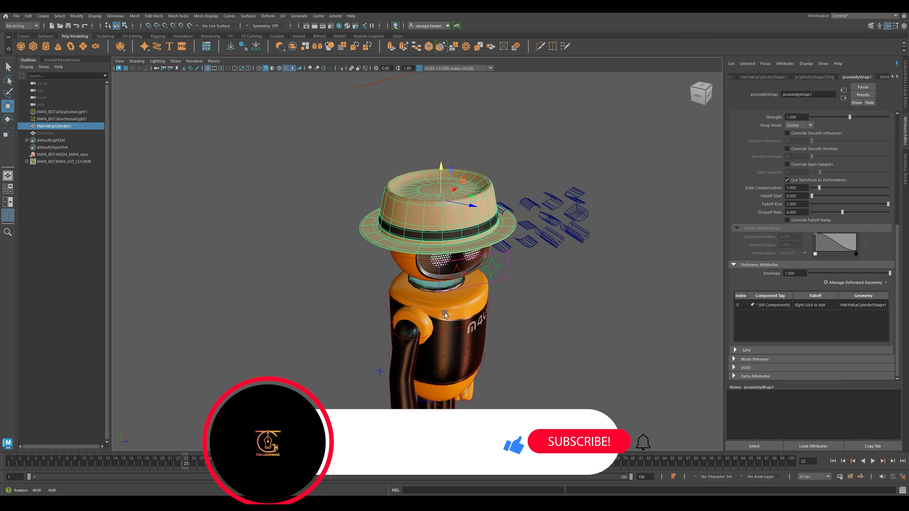
click(873, 461)
alt+drag(518, 331, 420, 329)
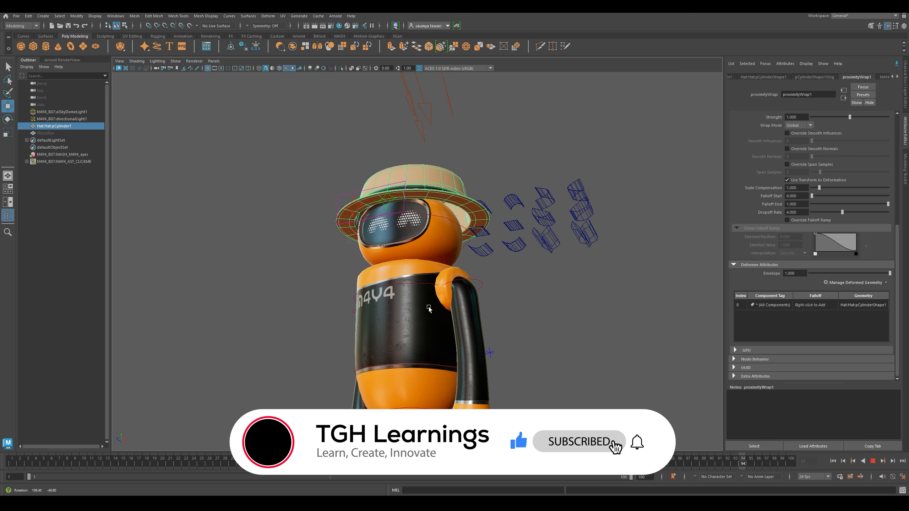
click(834, 461)
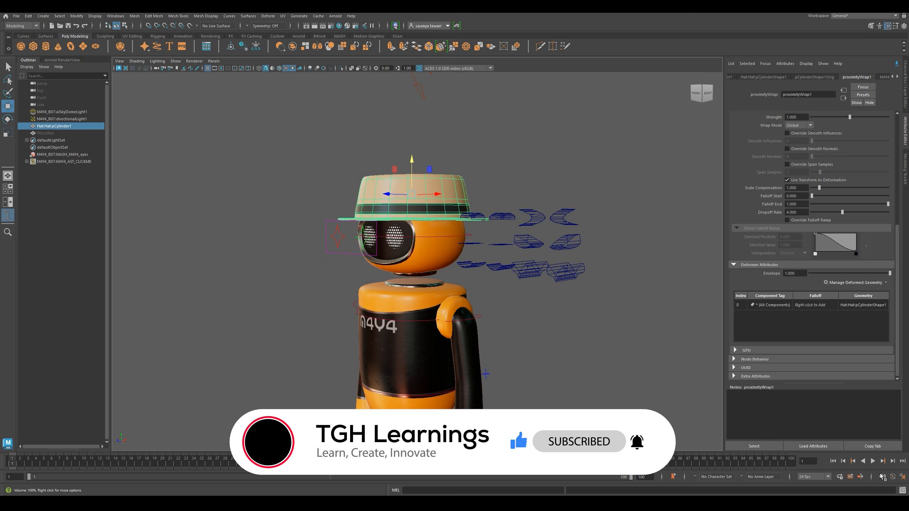
click(872, 462)
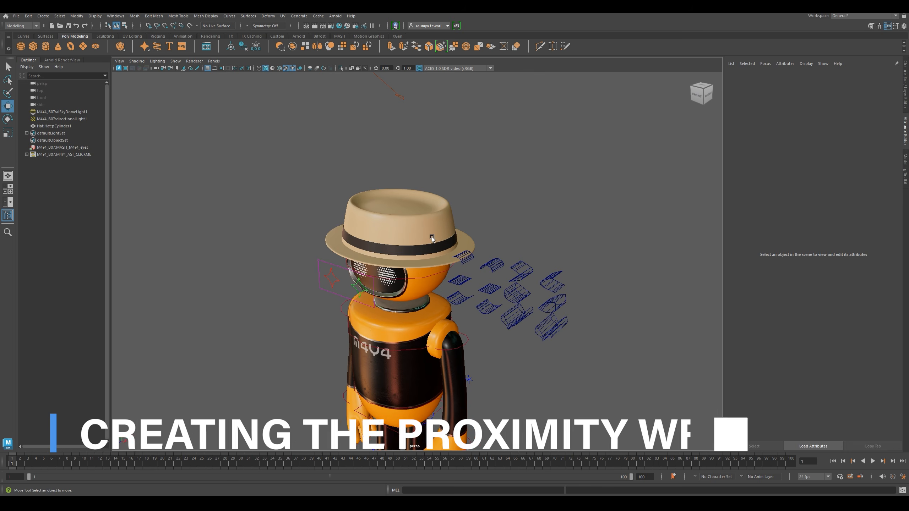
Step: Create a Proximity Wrap deformer on the hat and play the animation back to check its movement
click(450, 225)
alt+drag(450, 225, 417, 254)
alt+drag(486, 209, 495, 207)
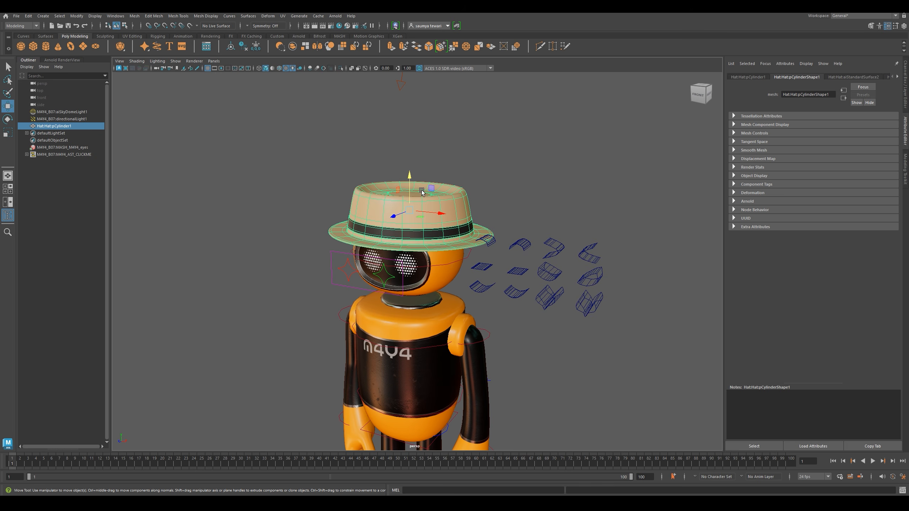
click(268, 15)
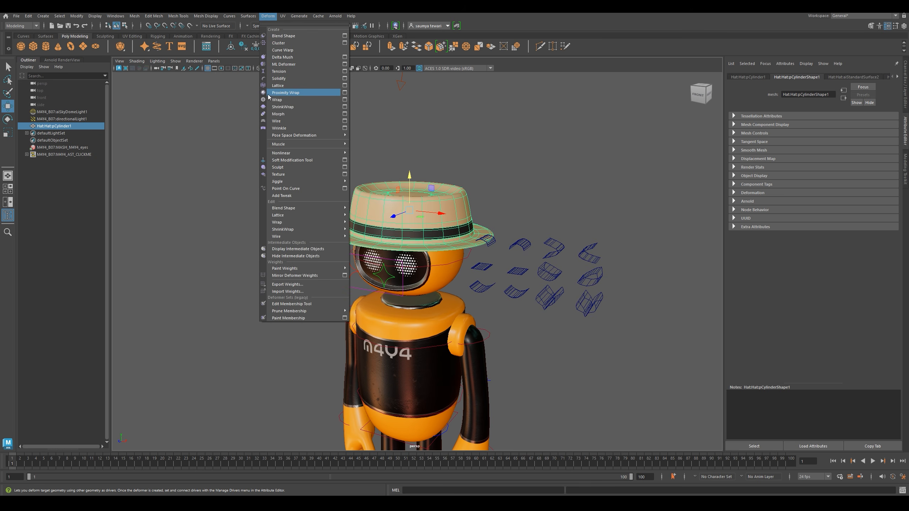
click(283, 94)
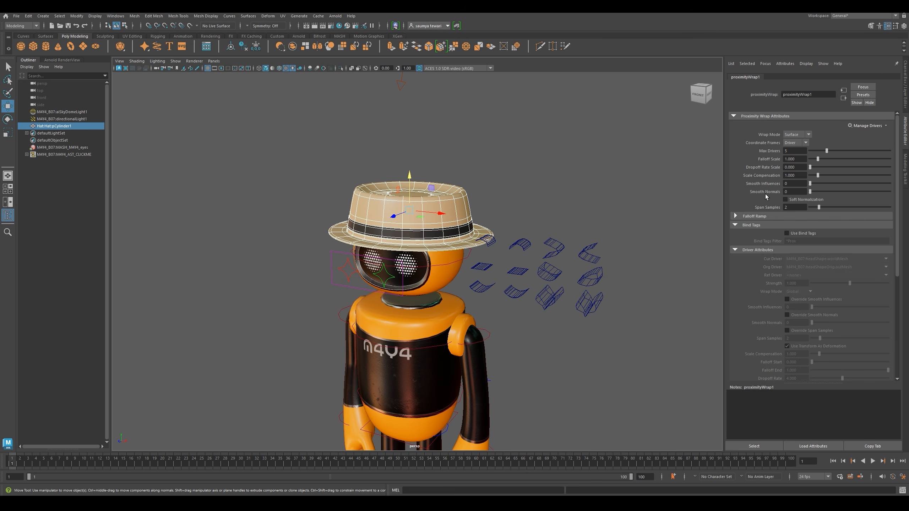
key(alt+v)
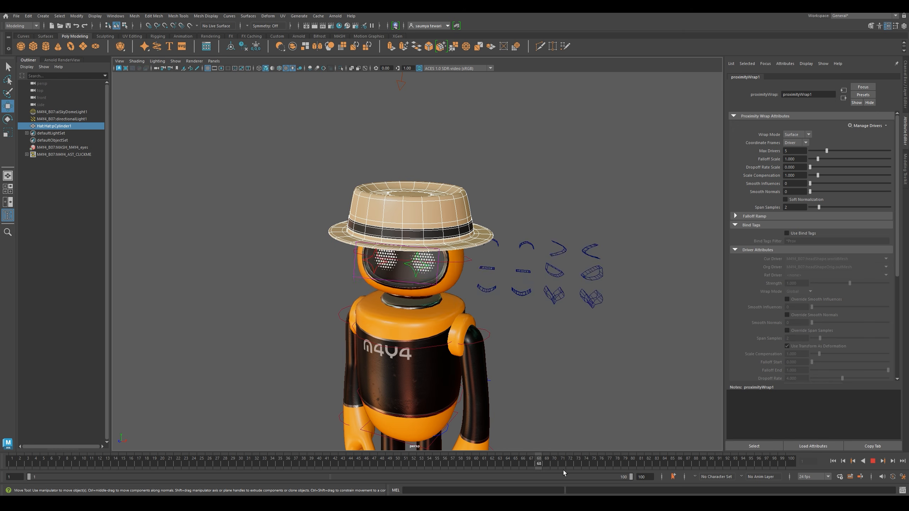
key(Escape)
Step: Add the robot's head mesh as the driver of the hat's Proximity Wrap
alt+drag(444, 314, 475, 277)
alt+drag(493, 201, 499, 208)
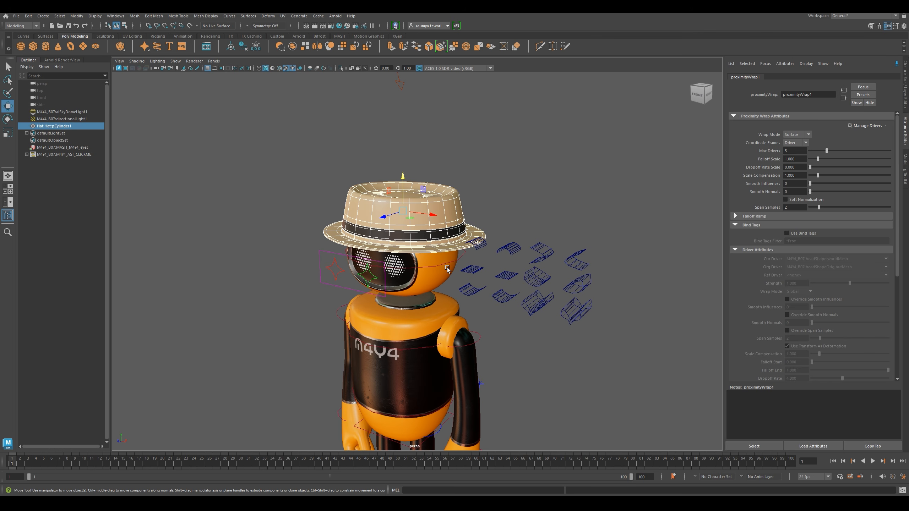
alt+drag(554, 254, 548, 247)
click(428, 246)
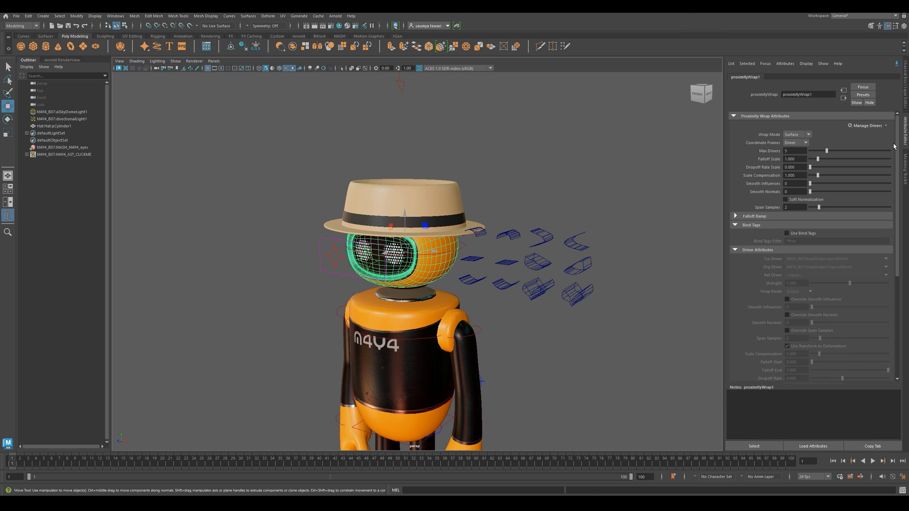
click(867, 126)
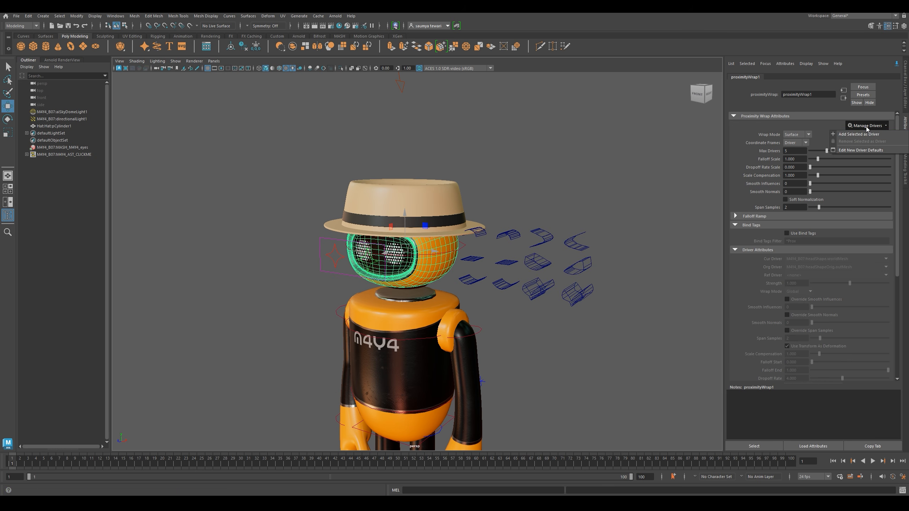
click(854, 134)
Step: Set the Proximity Wrap's Falloff Scale to 20, play back the result, and return to frame 1
text(20)
key(Return)
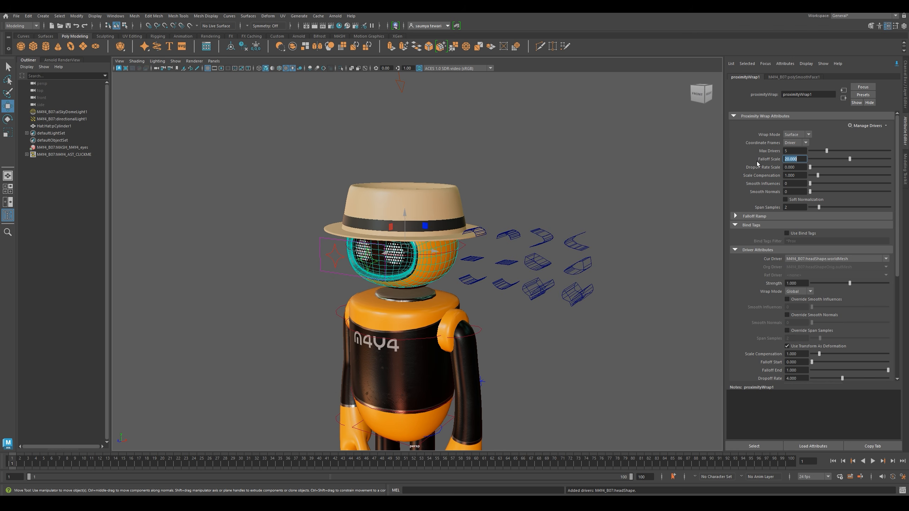
key(alt+v)
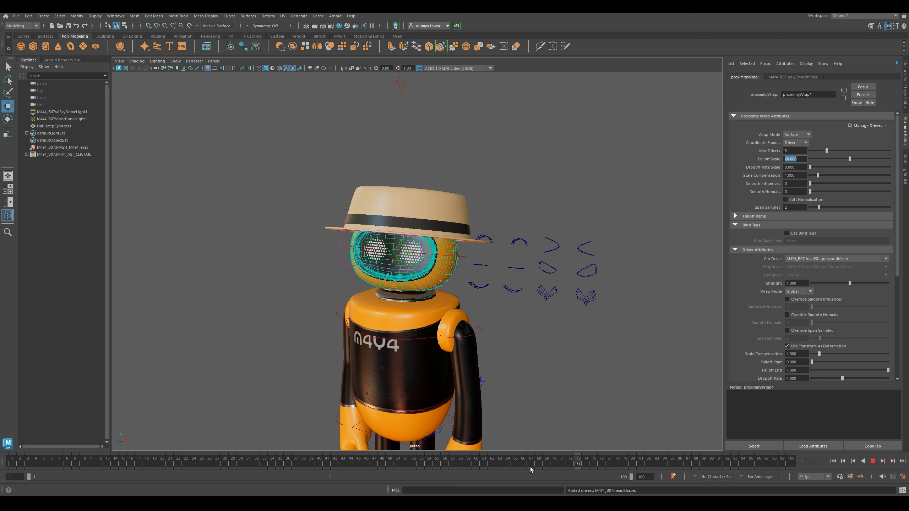
drag(1, 477, 1, 476)
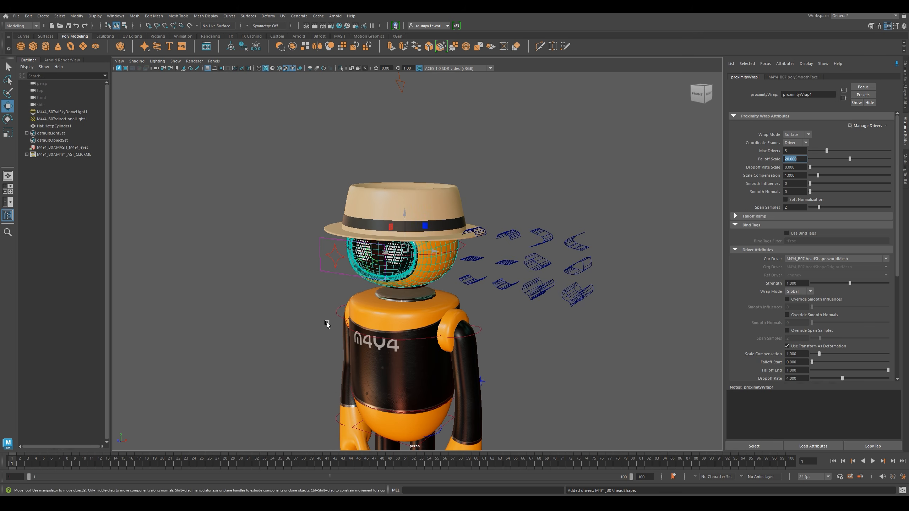
scroll(327, 308, up, 5)
scroll(326, 290, down, 6)
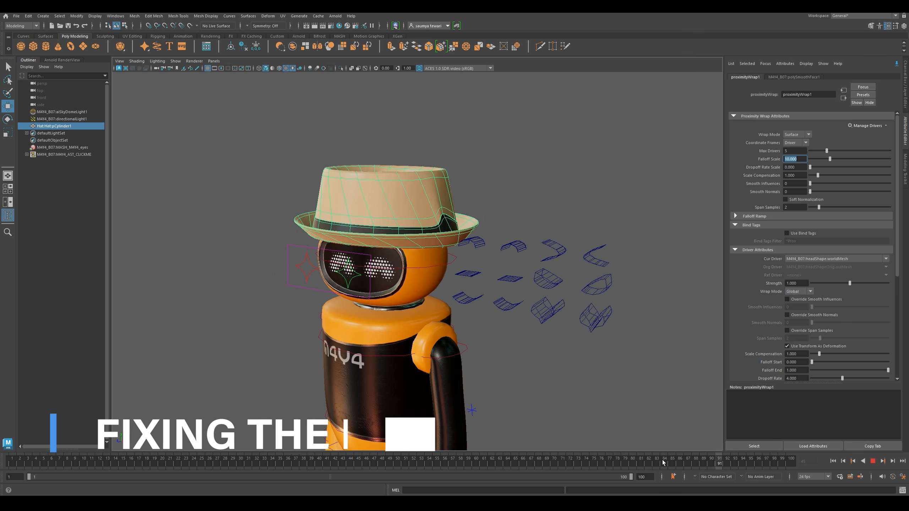
Step: Scrub to frame 87, set the Proximity Wrap's Falloff Scale to 20, and scrub again to check the hat
drag(589, 467, 766, 471)
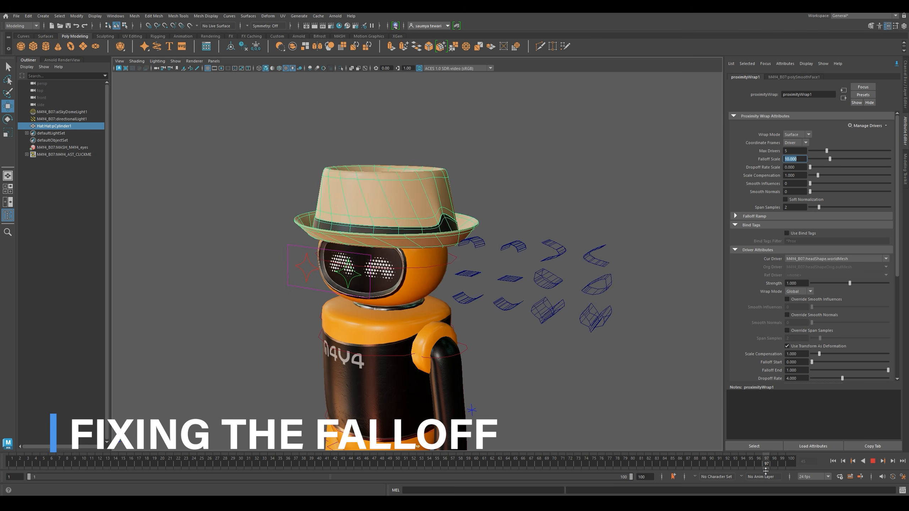
mouse_move(636, 466)
mouse_down()
mouse_move(508, 466)
mouse_move(688, 468)
mouse_up()
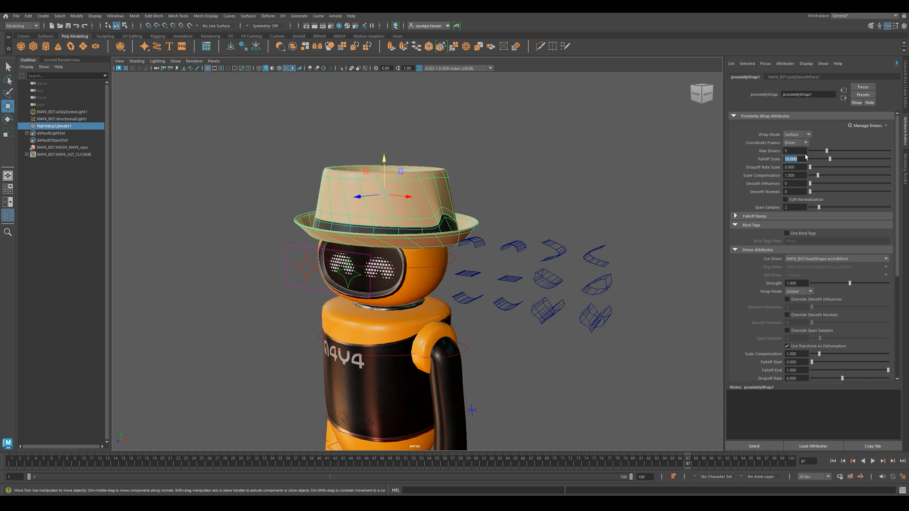
key(Return)
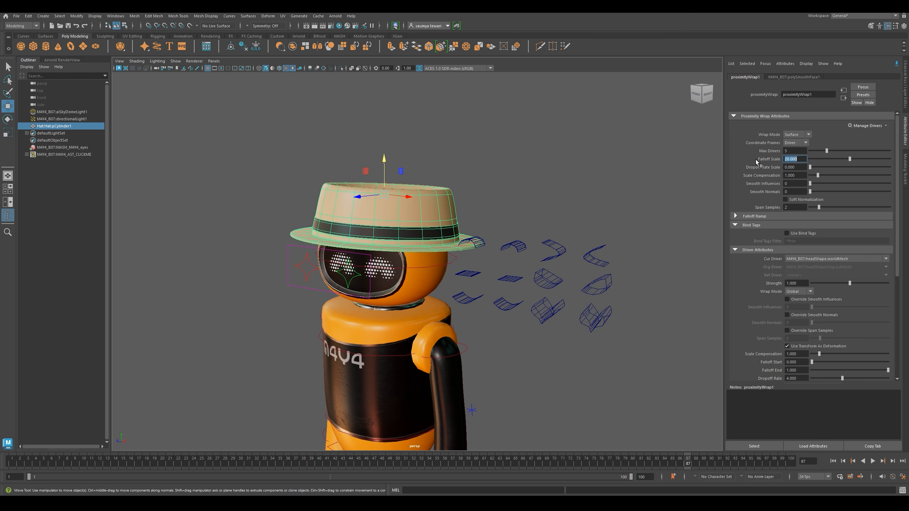
alt+drag(532, 289, 521, 294)
mouse_move(687, 460)
mouse_down()
mouse_move(218, 459)
mouse_move(664, 460)
mouse_up()
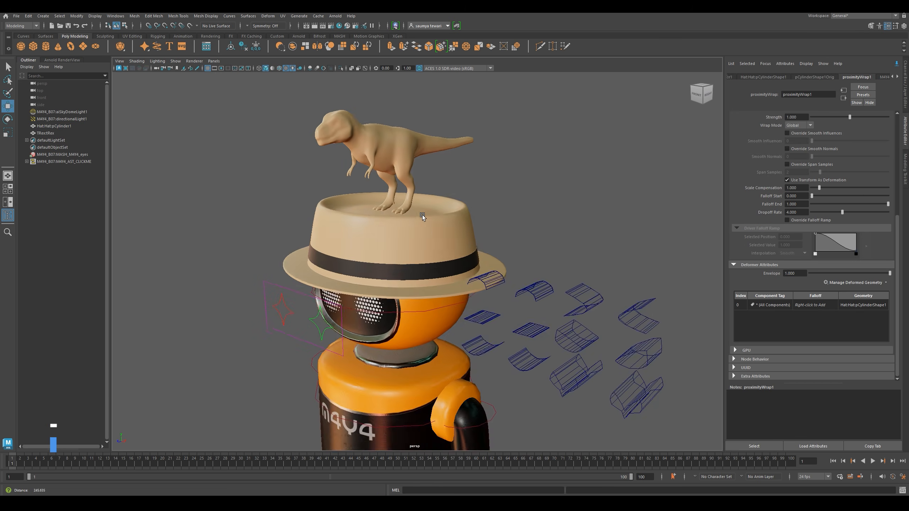
Step: Select the T-rex model and add it to the hat's Proximity Wrap as additional deformed geometry
alt+right_drag(422, 215, 451, 242)
alt+drag(452, 241, 447, 243)
click(447, 277)
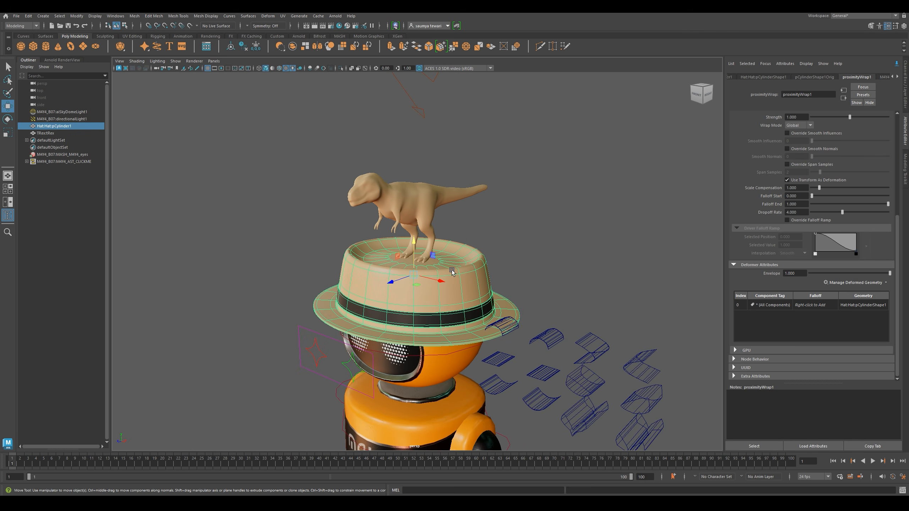
click(401, 200)
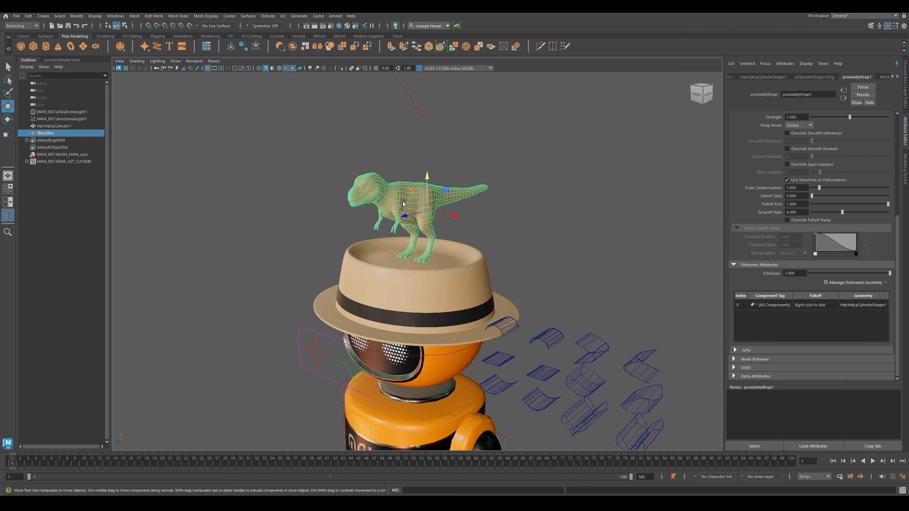
alt+right_drag(492, 278, 472, 235)
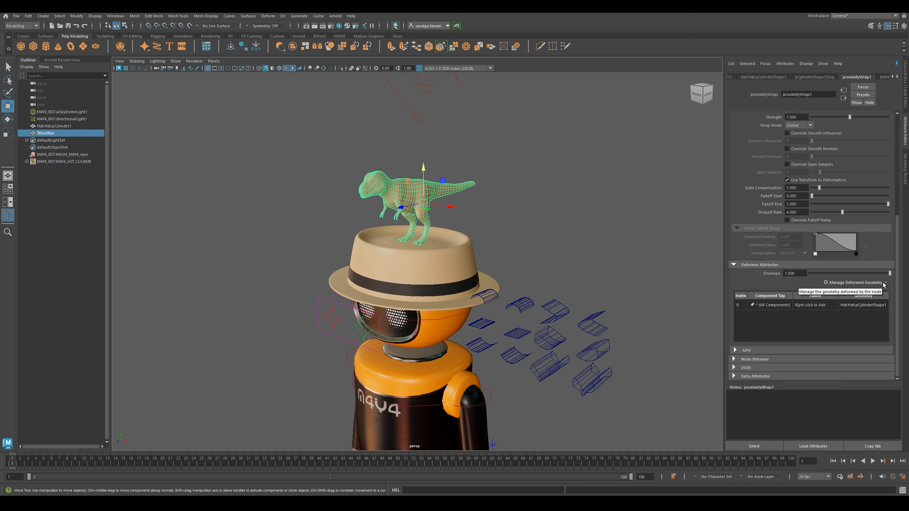
click(856, 284)
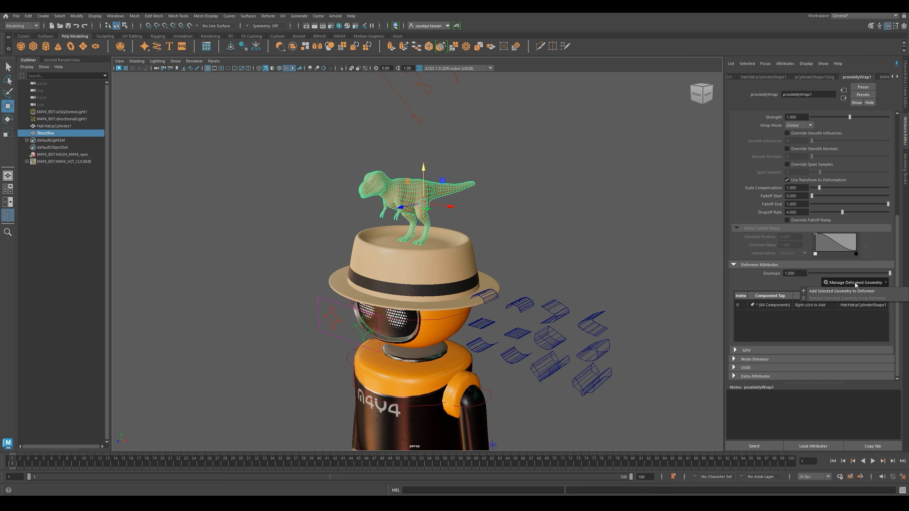
click(844, 292)
Step: Set the Proximity Wrap's Falloff Scale to 100 and play the animation to check the T-rex
alt+right_drag(480, 237, 414, 336)
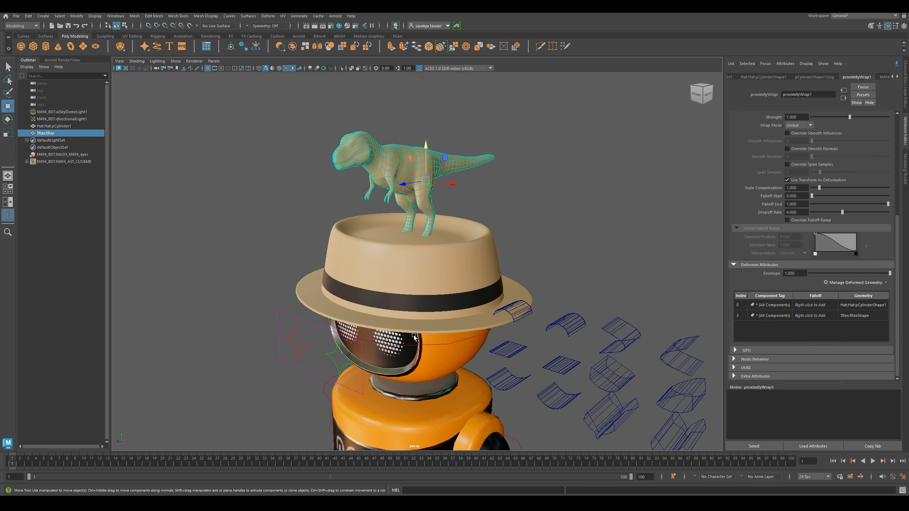
drag(23, 467, 669, 480)
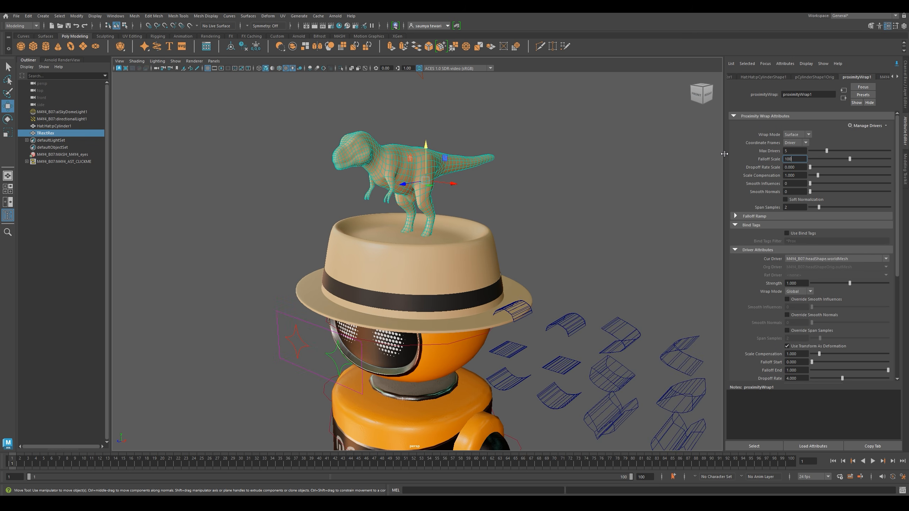
key(Return)
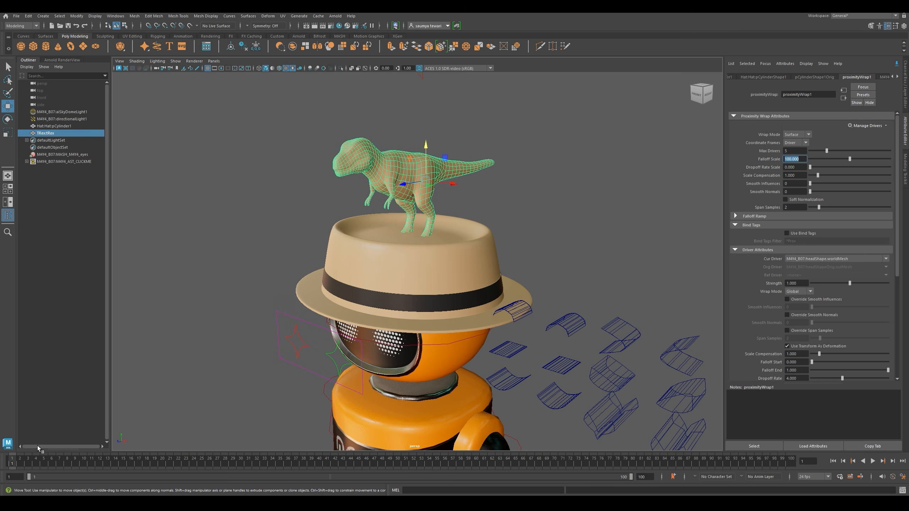
key(alt+v)
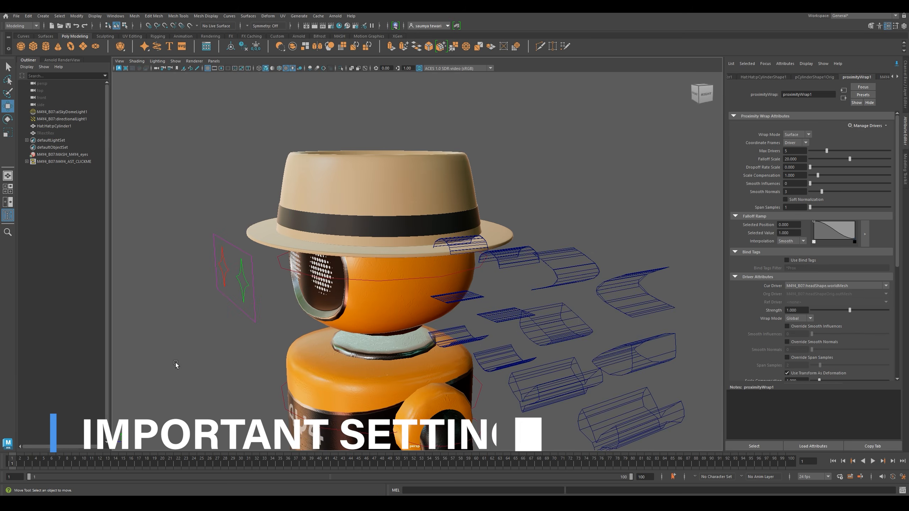
Step: Select the hat, scrub to frame 5, and examine the Wrap Mode options of its Proximity Wrap
alt+drag(175, 366, 465, 261)
click(468, 204)
mouse_move(27, 468)
mouse_down()
mouse_move(52, 468)
mouse_move(44, 468)
mouse_up()
alt+drag(315, 265, 389, 294)
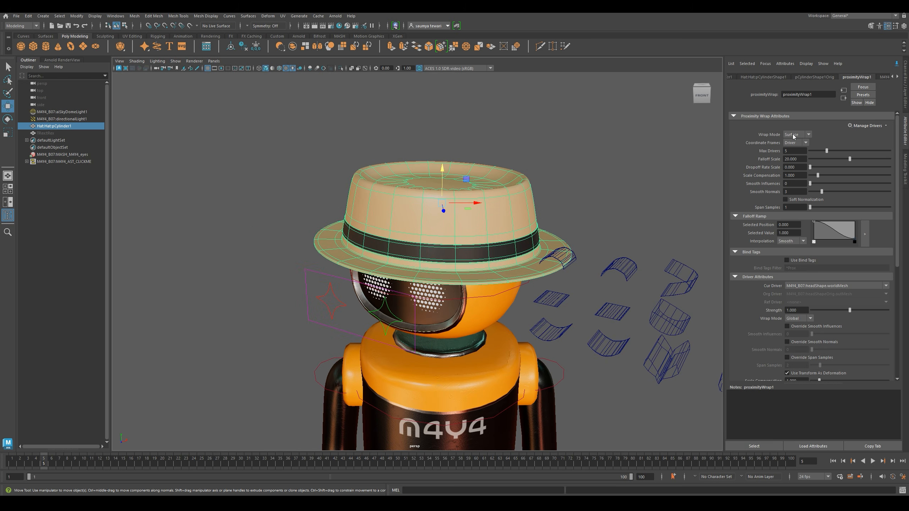
click(793, 135)
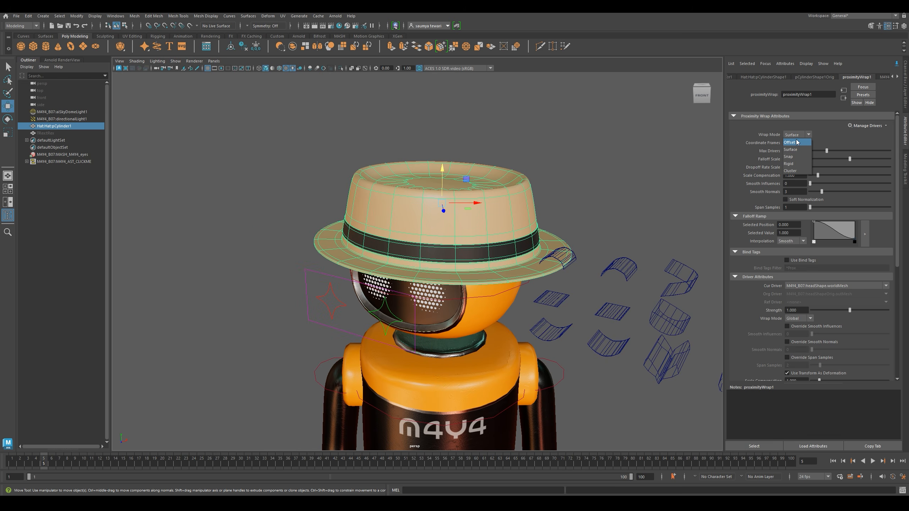
click(799, 136)
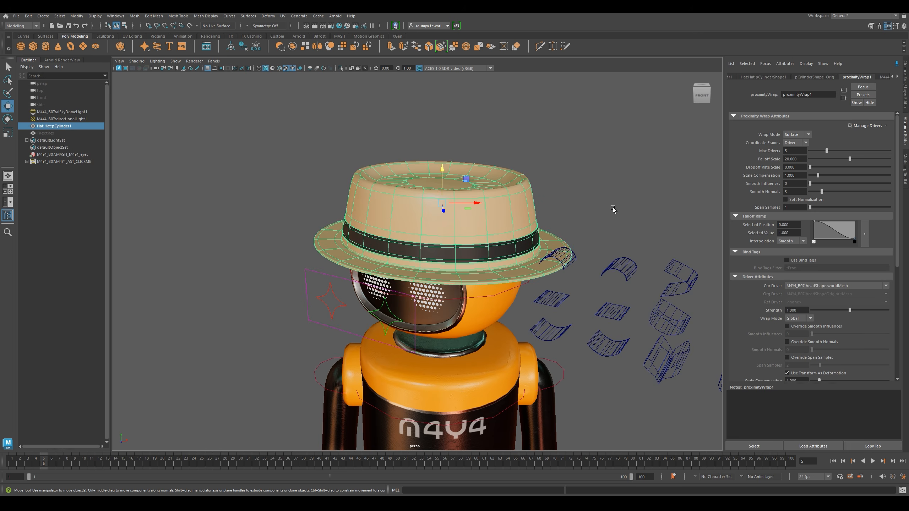
alt+drag(613, 209, 607, 201)
click(795, 138)
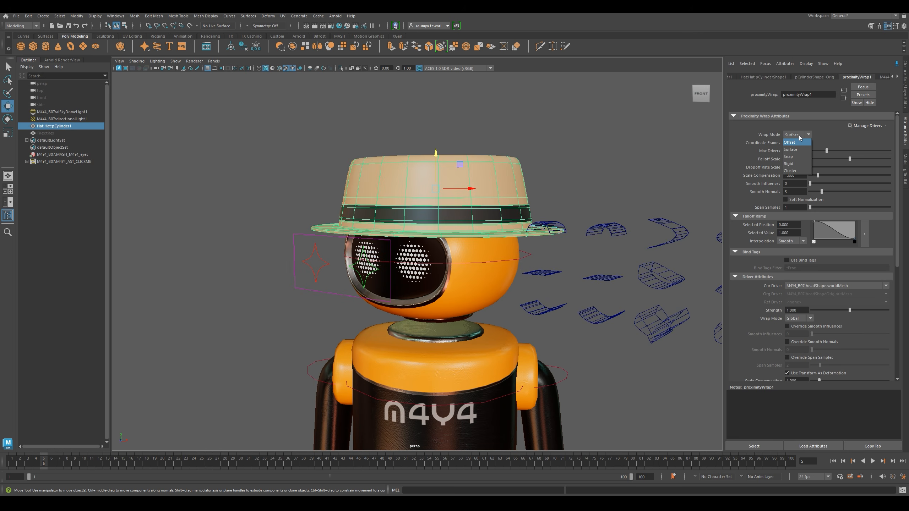
click(800, 137)
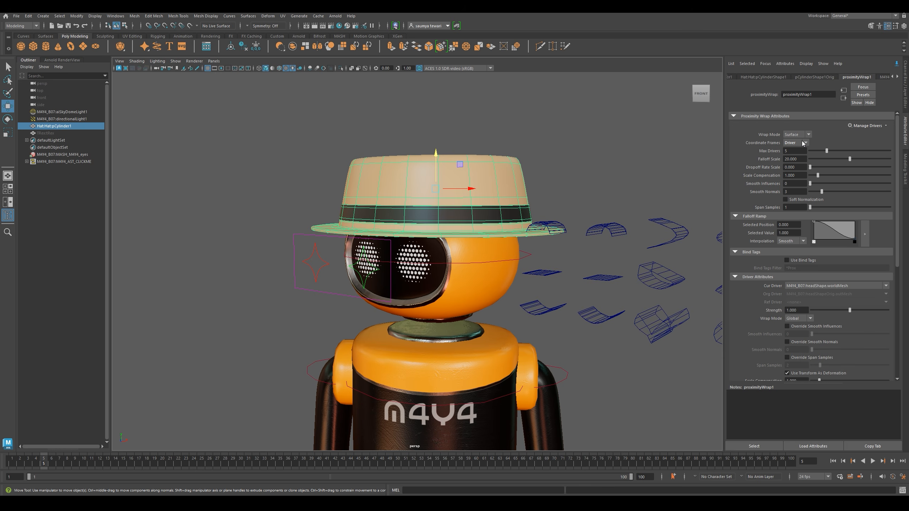
Step: Set the Proximity Wrap's Max Drivers to 4 and adjust its Falloff Scale to 20.274
drag(830, 152, 812, 154)
scroll(848, 171, down, 2)
mouse_move(847, 137)
mouse_down()
mouse_move(830, 138)
mouse_move(842, 137)
mouse_up()
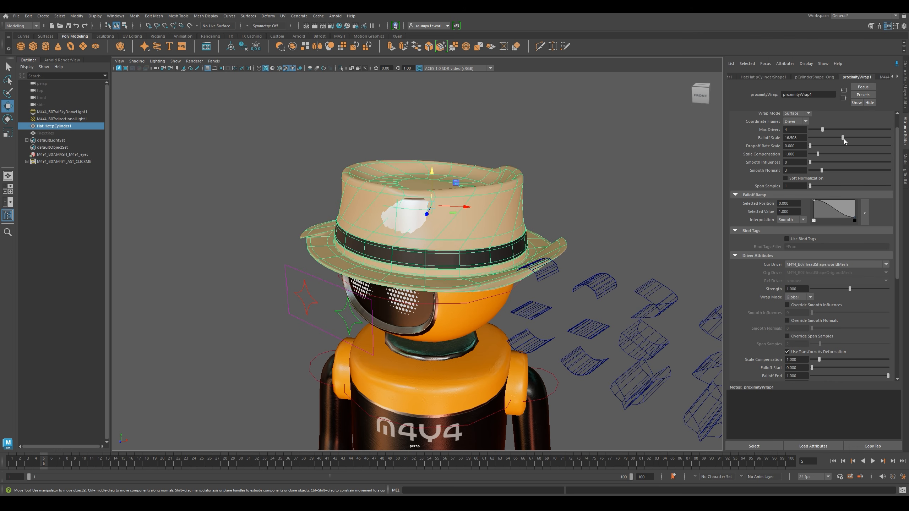
mouse_move(844, 138)
mouse_down()
mouse_move(809, 139)
mouse_move(859, 138)
mouse_move(829, 147)
mouse_move(852, 143)
mouse_up()
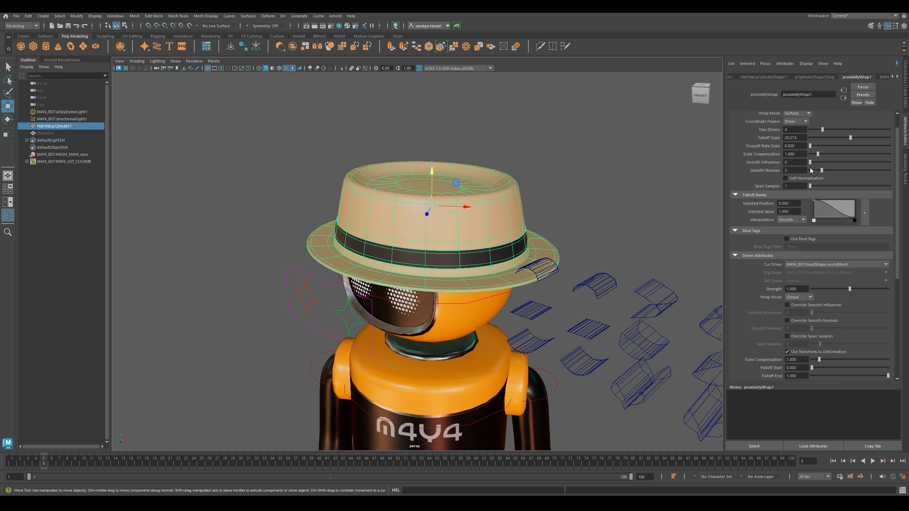
Step: Try Soft Normalization with a Dropoff Rate Scale of 0.650, then undo it and test Scale Compensation
click(812, 179)
mouse_move(822, 145)
mouse_down()
mouse_move(808, 149)
mouse_move(840, 147)
mouse_move(801, 159)
mouse_move(836, 150)
mouse_up()
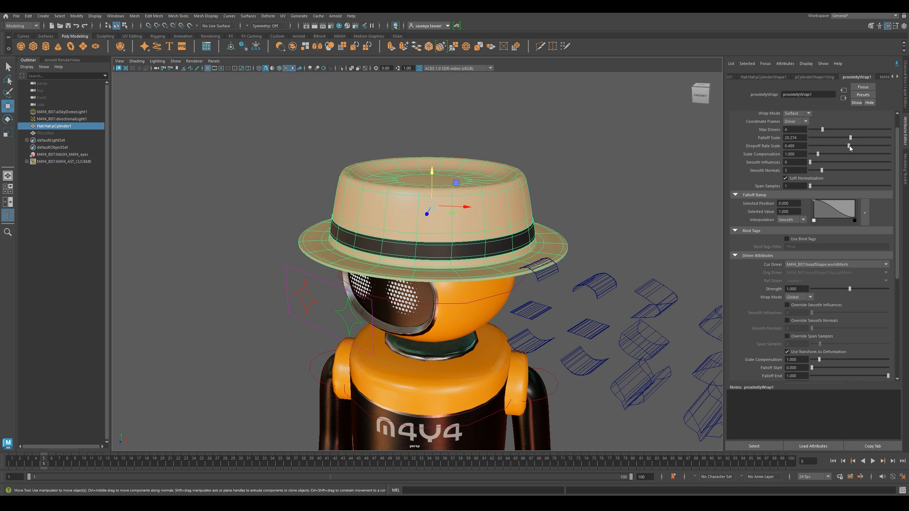
key(ctrl+z)
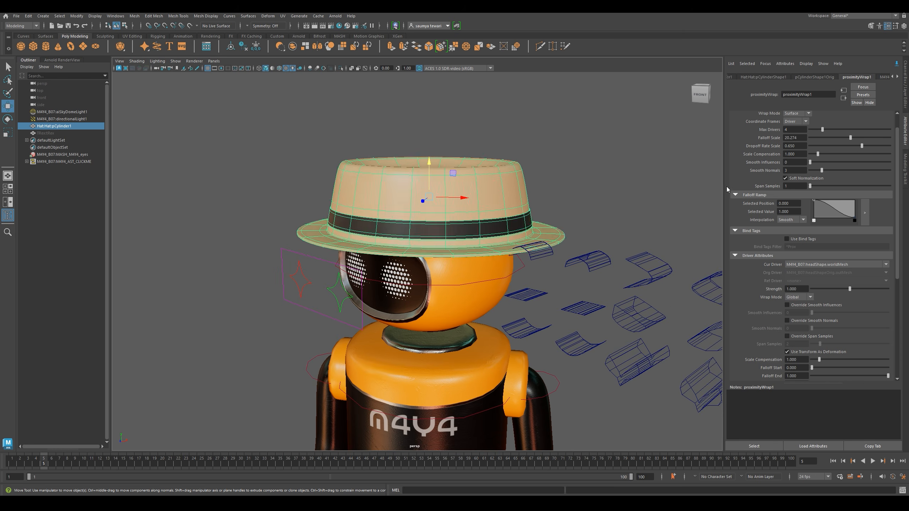
click(805, 178)
drag(815, 154, 822, 156)
drag(821, 158, 812, 164)
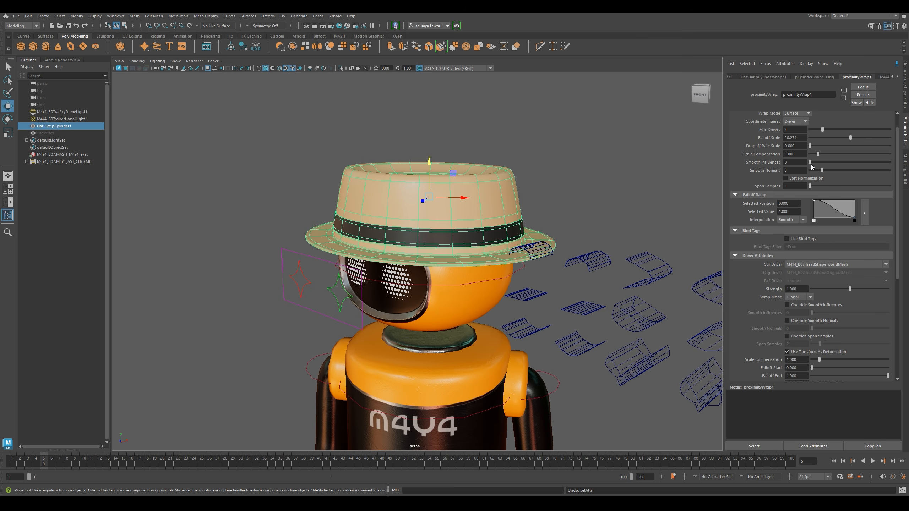
Step: Set Smooth Influences to 1 and Smooth Normals to 5, comparing the hat with and without Soft Normalization
drag(822, 162, 818, 165)
alt+drag(591, 204, 586, 212)
click(822, 178)
drag(830, 171, 825, 174)
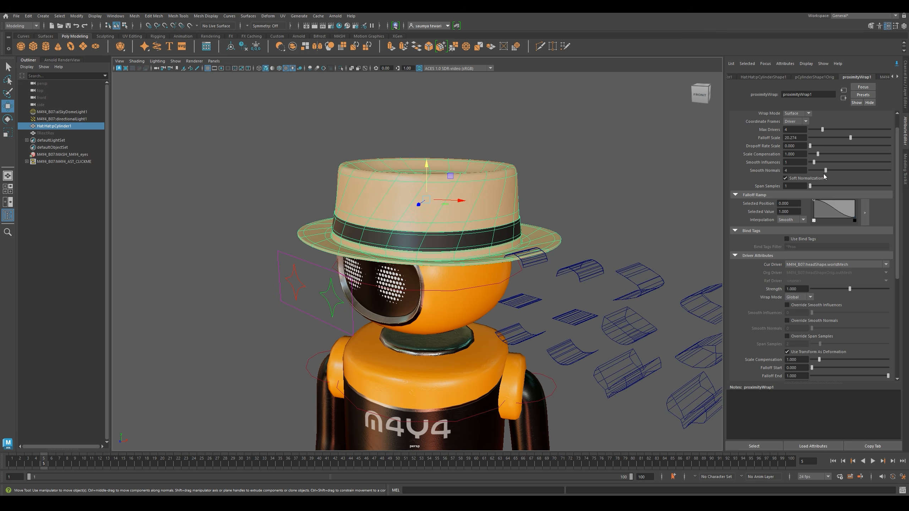
click(812, 179)
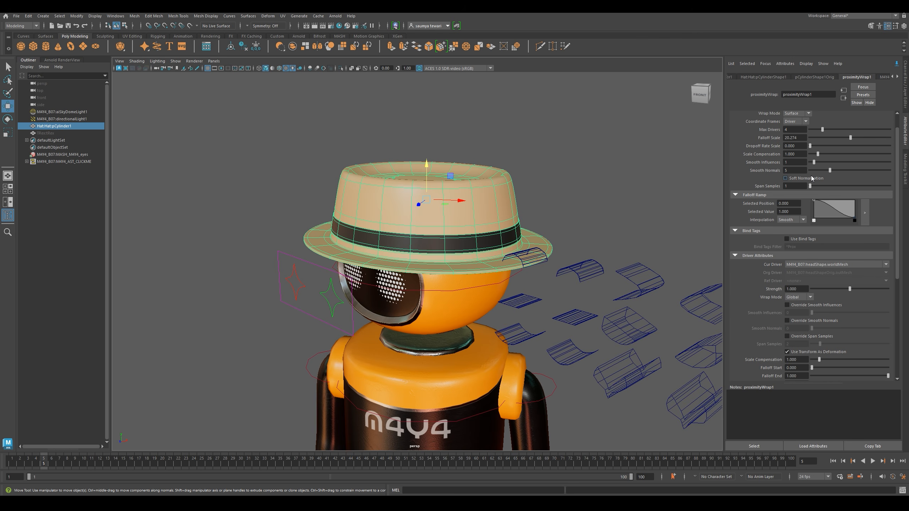
Step: Set Span Samples to 3, toggling Soft Normalization to compare the hat's shape and leaving it off
drag(810, 186, 827, 186)
click(812, 179)
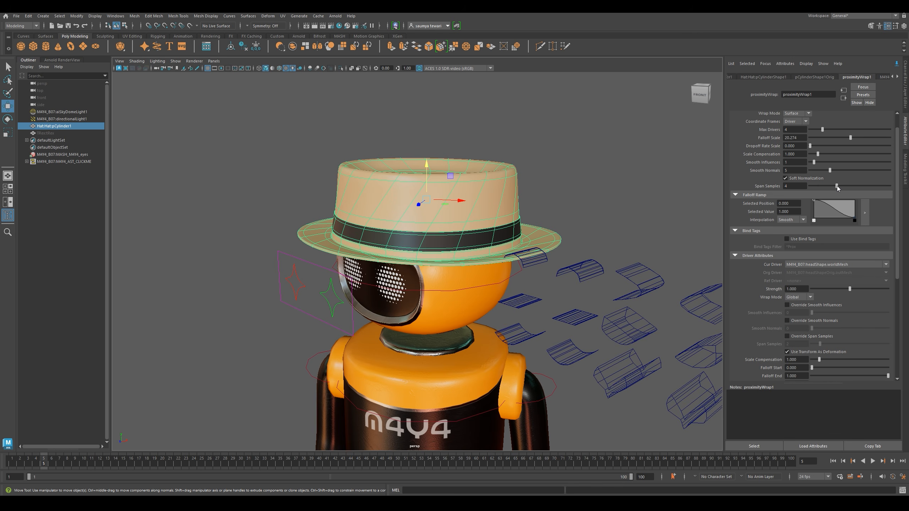
drag(837, 186, 814, 200)
click(812, 179)
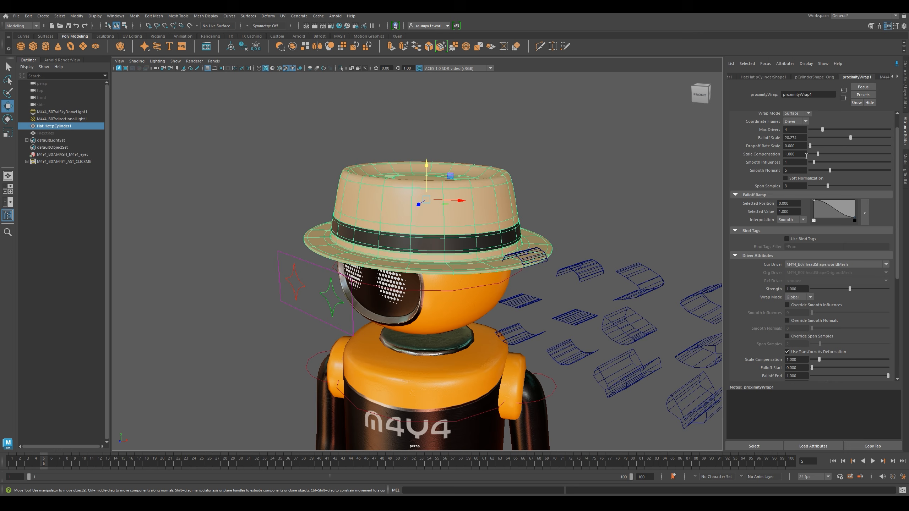
Step: Try a Falloff Scale of 9.514 with a Dropoff Rate Scale of 0.126, and test the Falloff Ramp
click(830, 137)
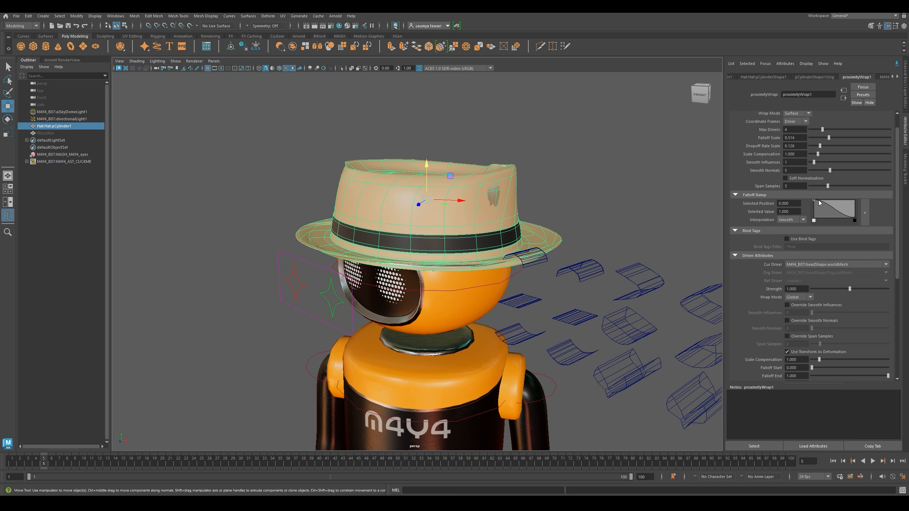
drag(815, 202, 816, 214)
drag(828, 136, 834, 136)
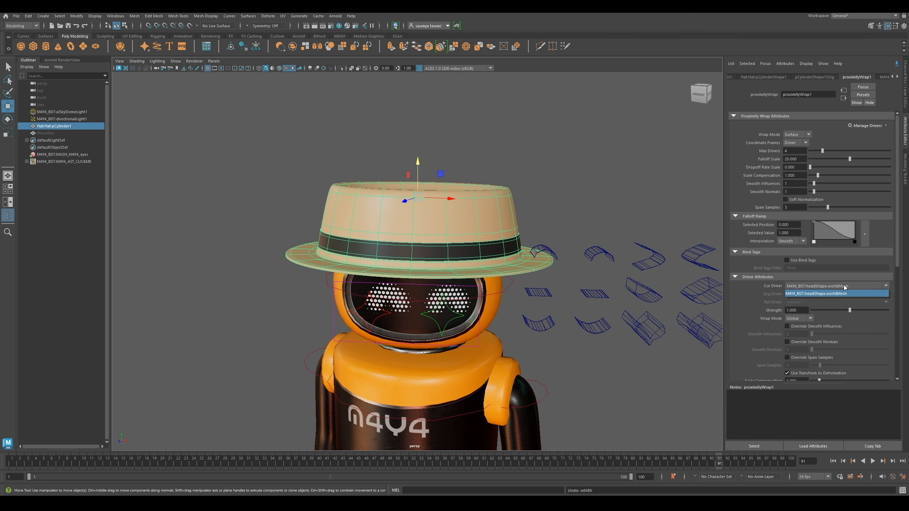
Step: Examine the Proximity Wrap's driver attributes, deformer Envelope, and options for managing deformed geometry
scroll(847, 292, down, 3)
scroll(846, 291, down, 1)
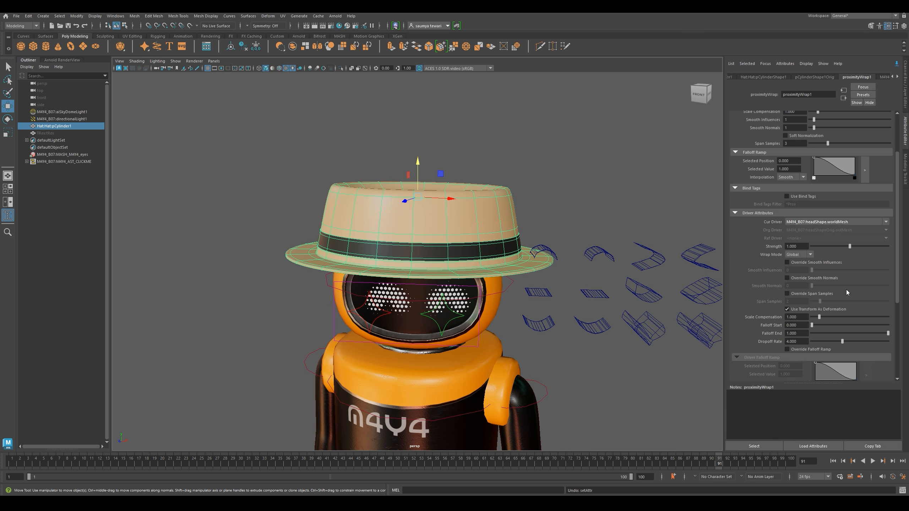
drag(800, 247, 779, 246)
drag(802, 317, 783, 342)
scroll(827, 325, down, 3)
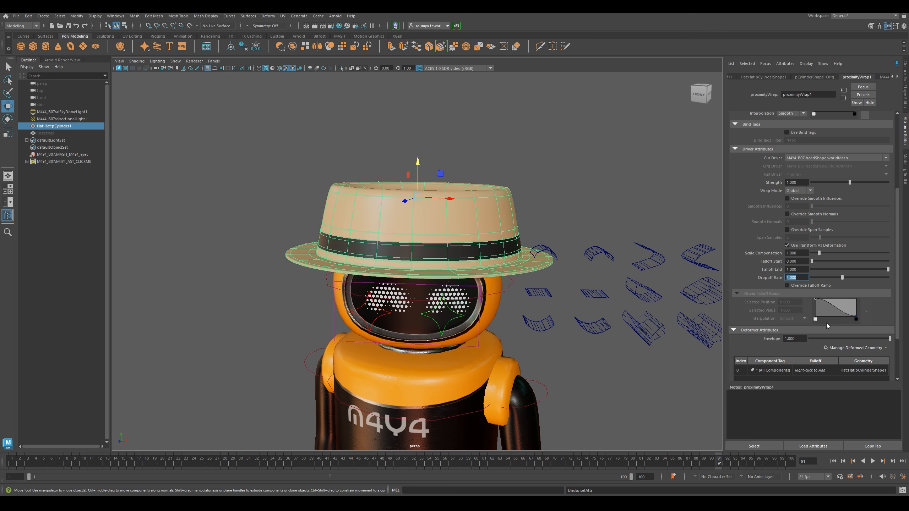
scroll(785, 310, down, 2)
drag(801, 296, 783, 296)
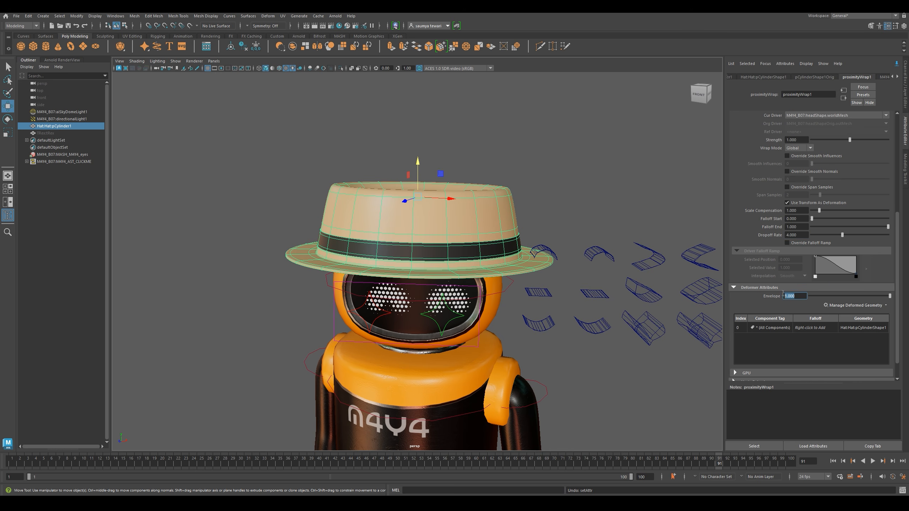
mouse_move(890, 296)
mouse_down()
mouse_move(804, 301)
mouse_move(897, 299)
mouse_up()
click(857, 306)
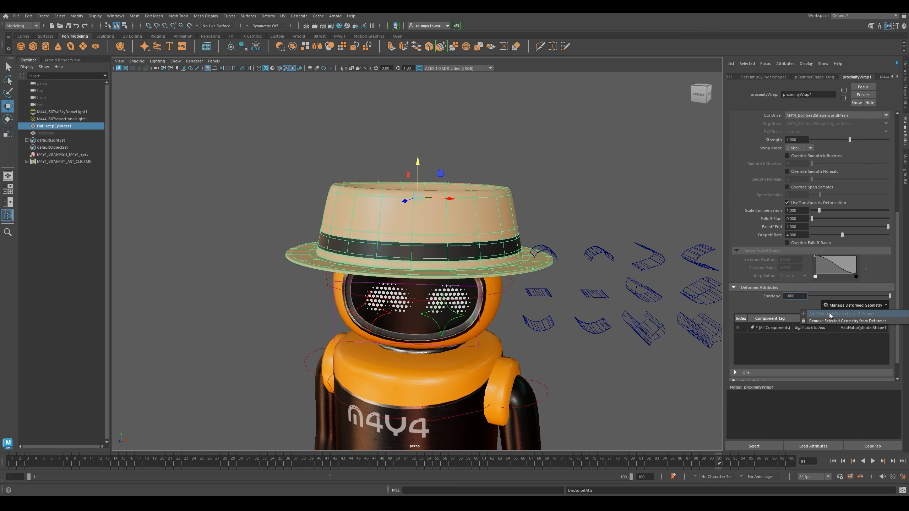
click(827, 335)
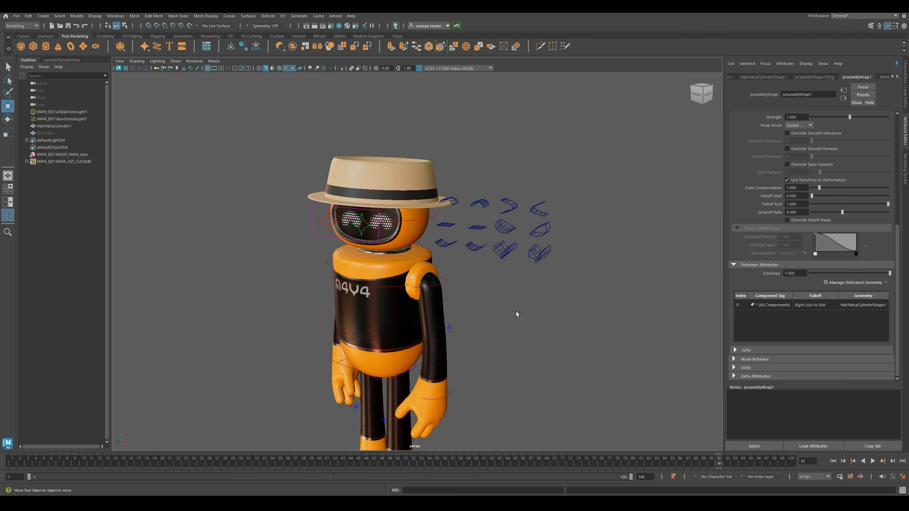
Step: Select the hat and play the animation to check how it follows the robot's head
alt+drag(358, 286, 422, 153)
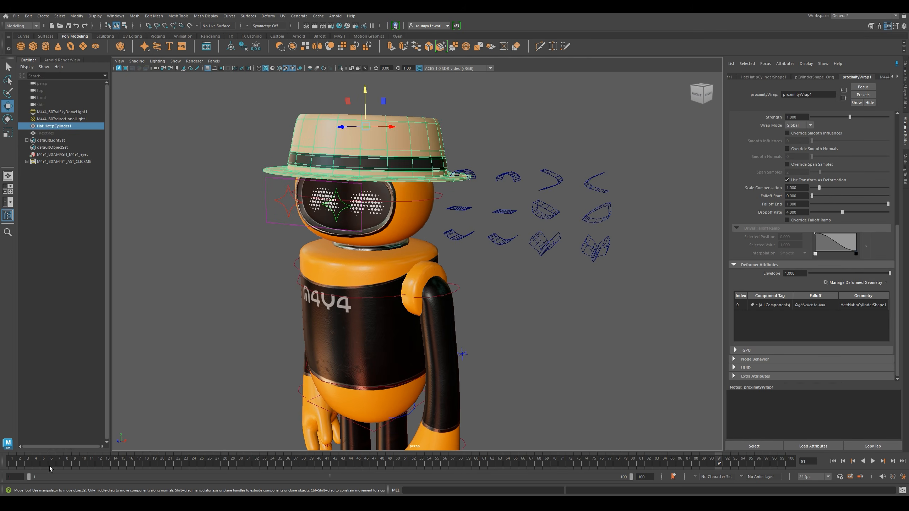
key(alt+v)
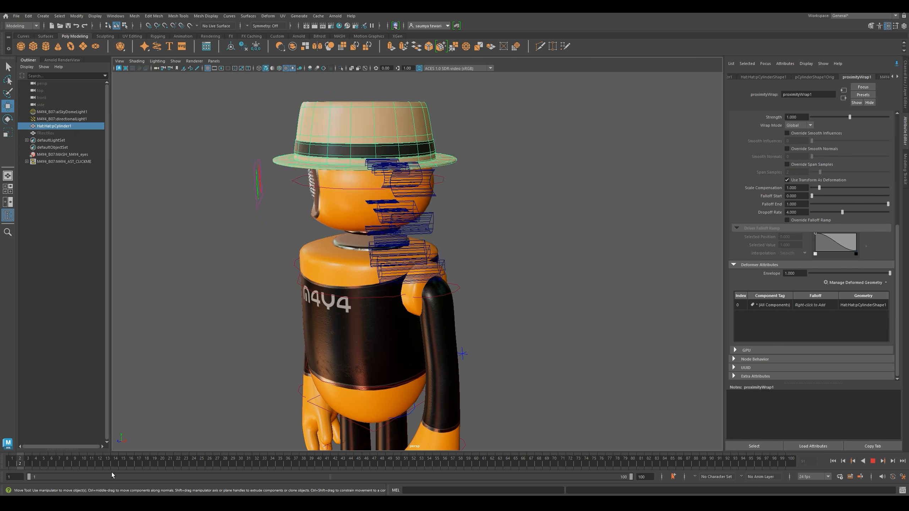
key(Escape)
key(alt+v)
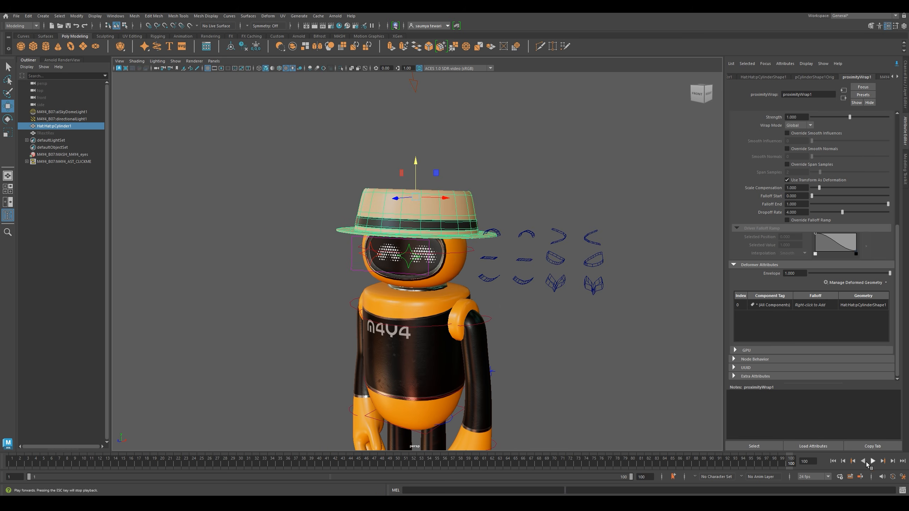
Step: Replay the animation from the first frame and examine the hat's fit from several angles around the robot
click(833, 463)
click(873, 461)
click(873, 463)
click(873, 465)
alt+drag(324, 287, 419, 321)
click(873, 461)
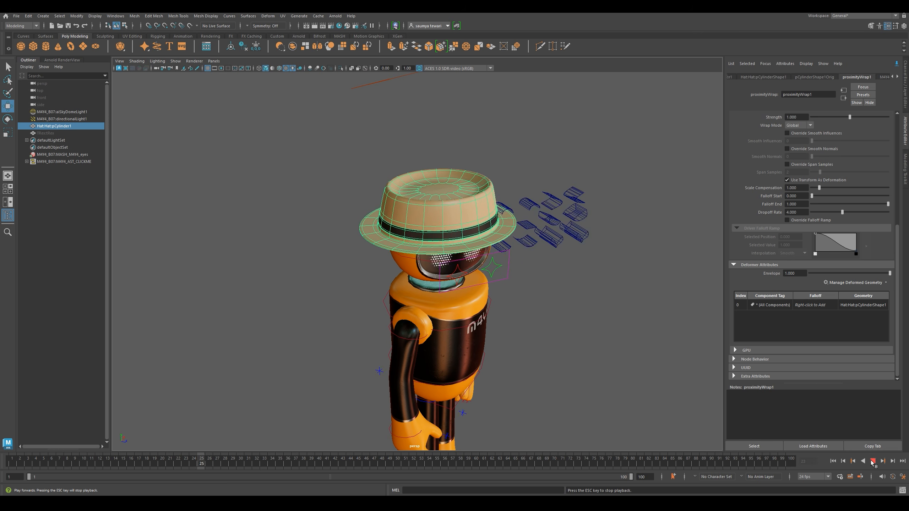
alt+drag(476, 346, 428, 318)
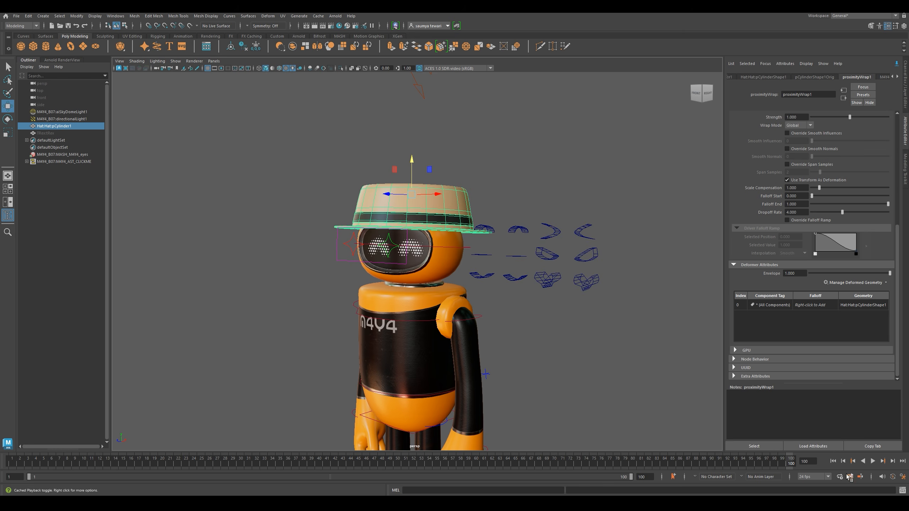
click(833, 462)
click(873, 462)
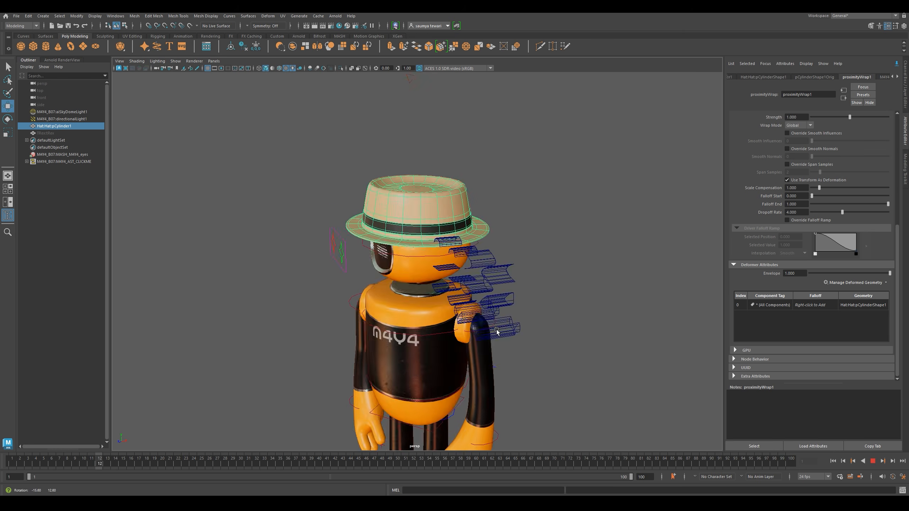